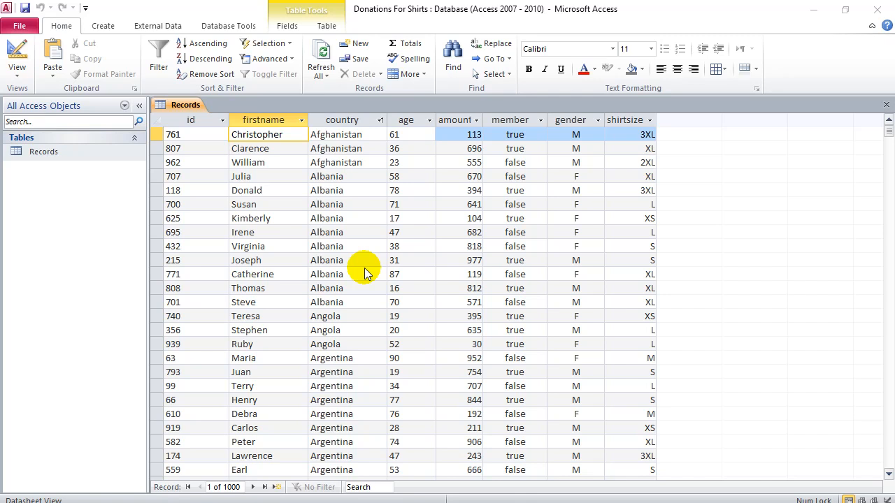
# Create a blank form in Design View and list the available fields of the Records table.
pyautogui.click(104, 30)
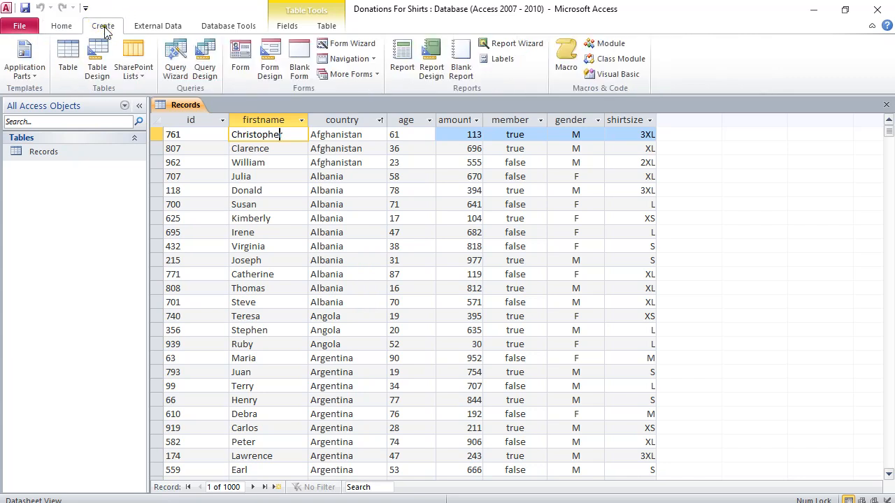
pyautogui.click(270, 63)
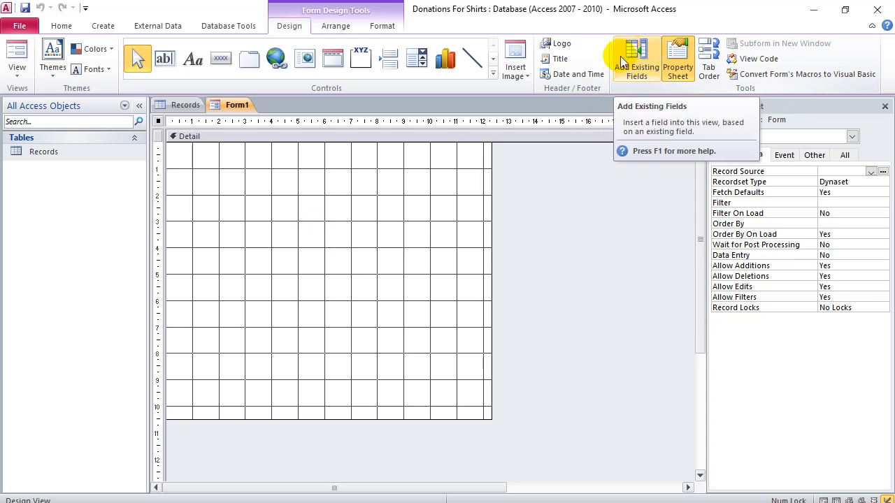
pyautogui.click(635, 65)
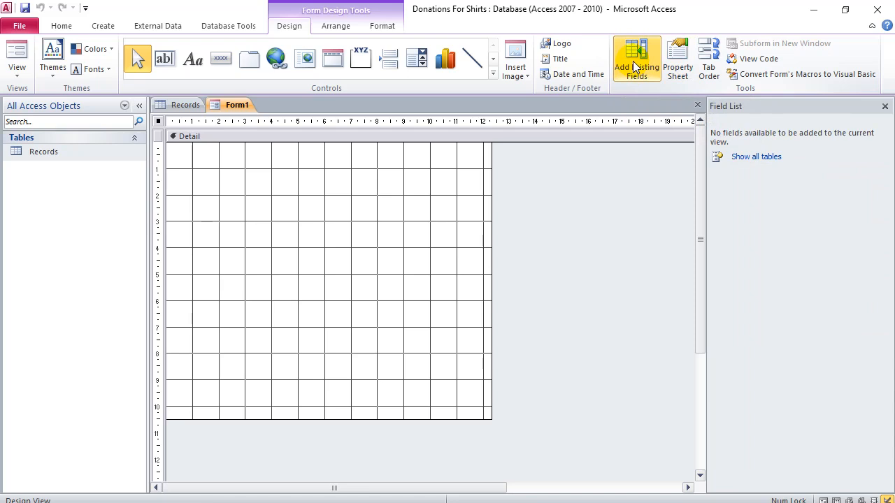
pyautogui.click(748, 164)
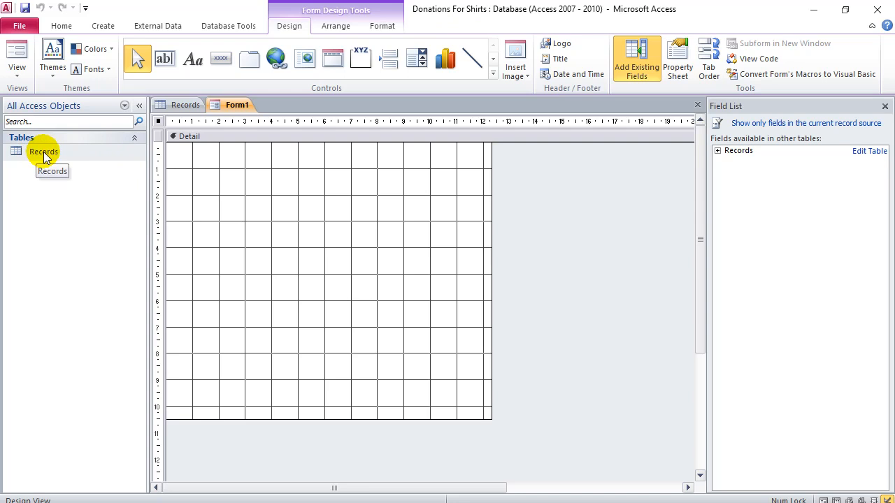
pyautogui.click(718, 151)
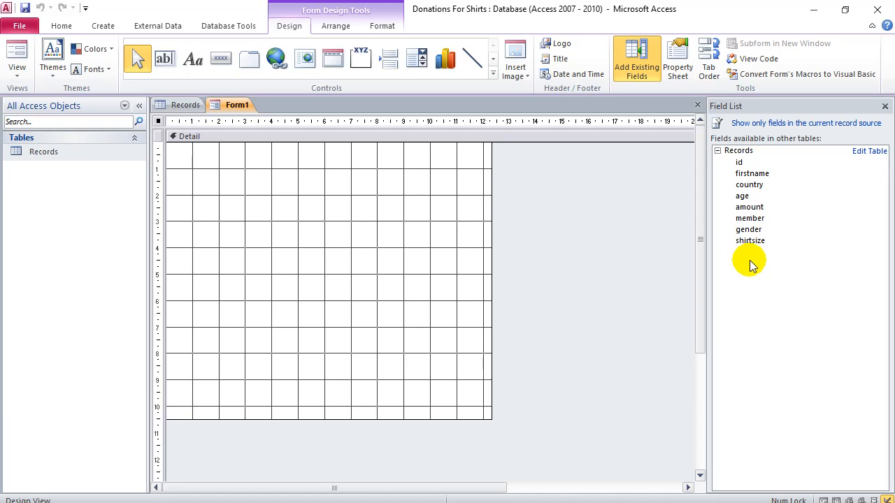
# Place the id, firstname, country, age, amount, member, gender and shirtsize fields in one column on the form, from top to bottom.
pyautogui.click(742, 164)
pyautogui.moveTo(742, 164); pyautogui.dragTo(274, 217)
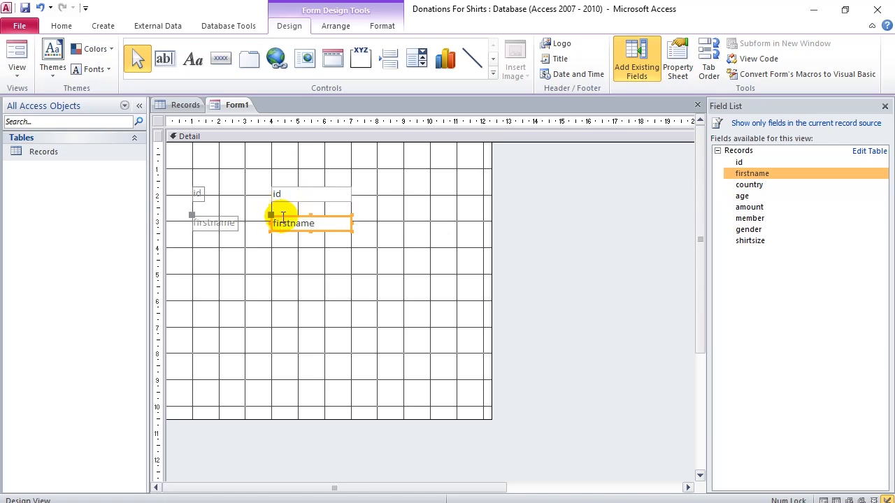
pyautogui.moveTo(742, 184); pyautogui.dragTo(275, 282)
pyautogui.moveTo(741, 208); pyautogui.dragTo(273, 311)
pyautogui.moveTo(744, 219); pyautogui.dragTo(275, 336)
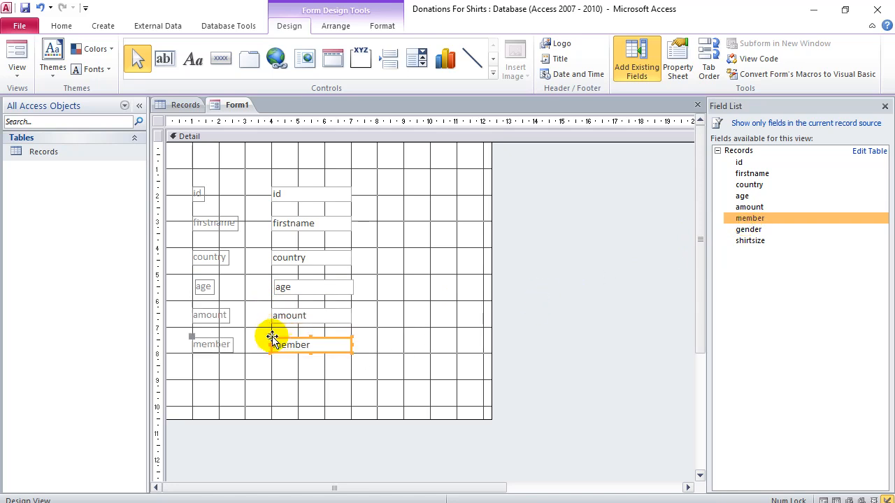
pyautogui.moveTo(747, 229); pyautogui.dragTo(274, 373)
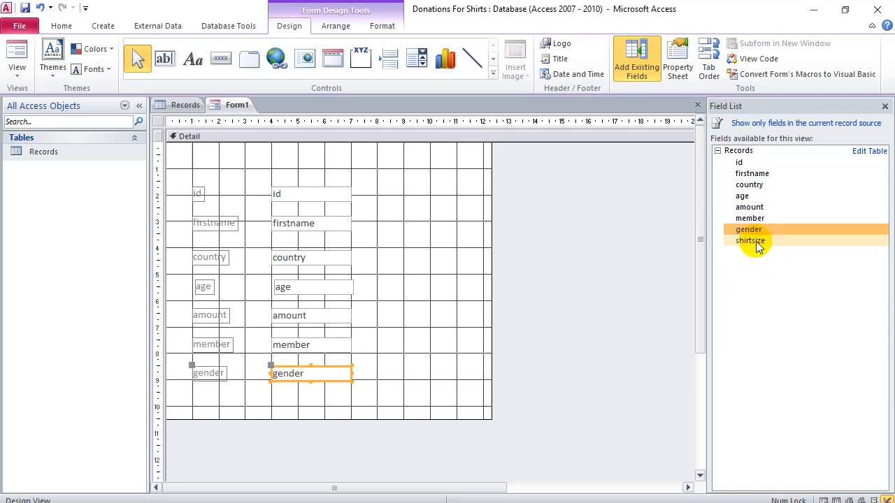
pyautogui.moveTo(750, 240); pyautogui.dragTo(273, 397)
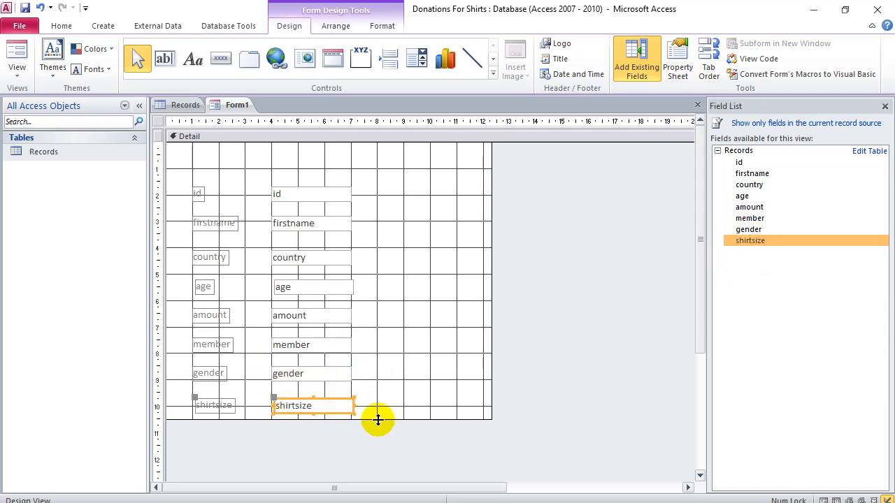
# Enlarge the form's Detail area to about 16 wide by 11 high on the rulers and switch to Form View.
pyautogui.moveTo(378, 419); pyautogui.dragTo(377, 434)
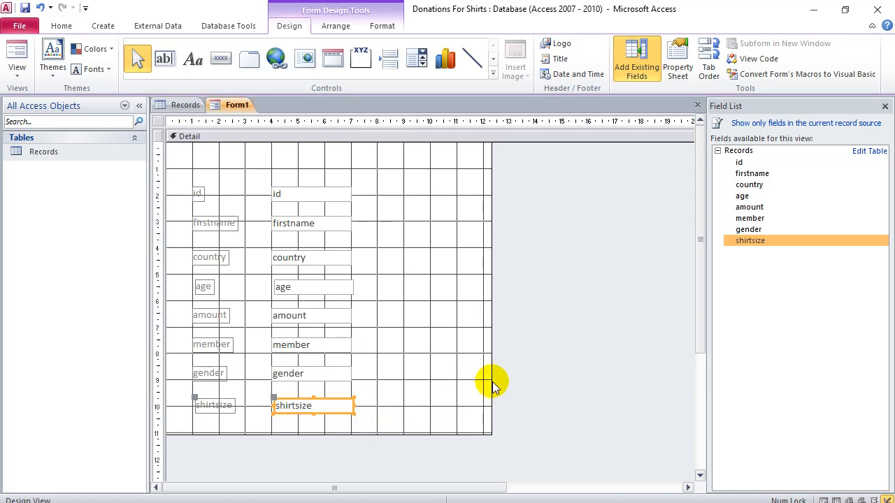
pyautogui.moveTo(489, 380); pyautogui.dragTo(587, 381)
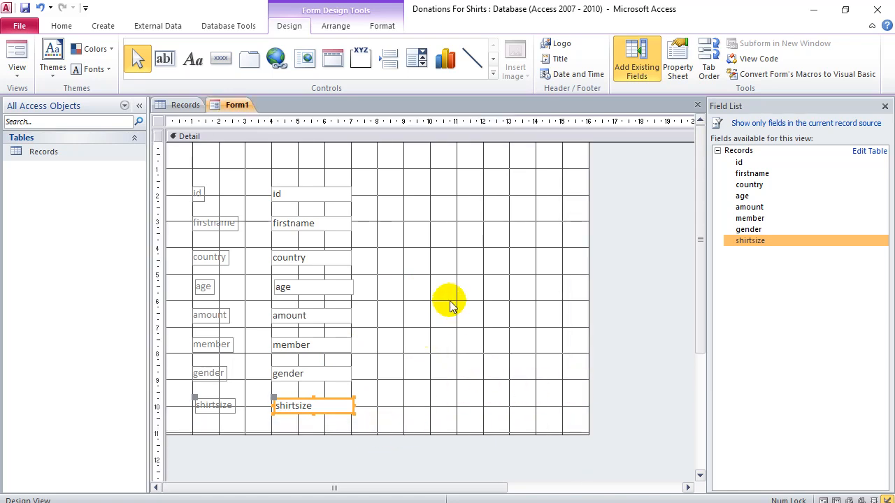
pyautogui.rightClick(233, 109)
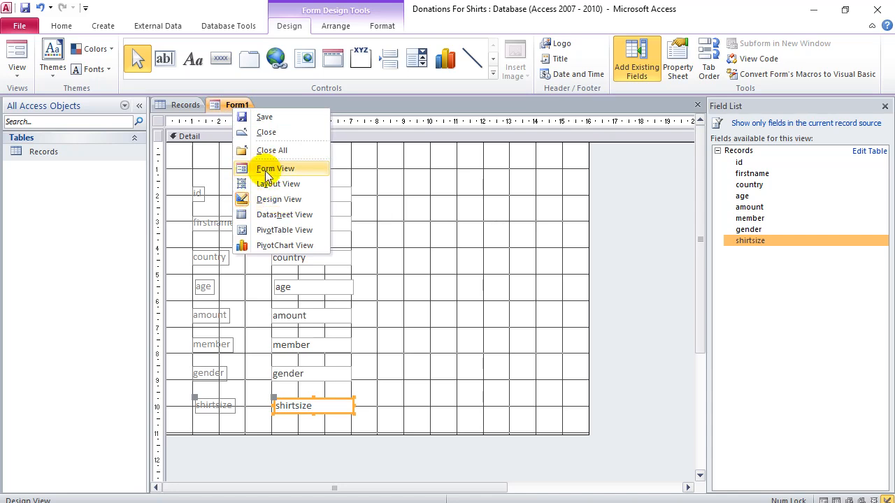
pyautogui.click(267, 171)
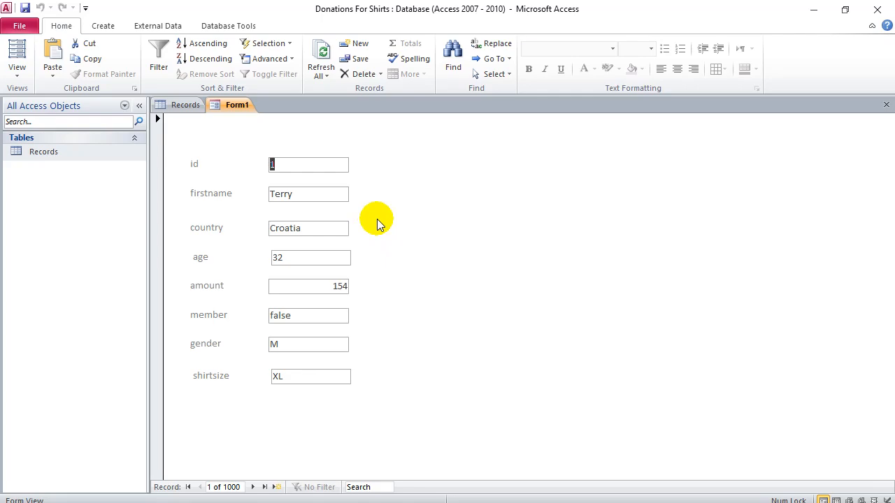
pyautogui.click(185, 105)
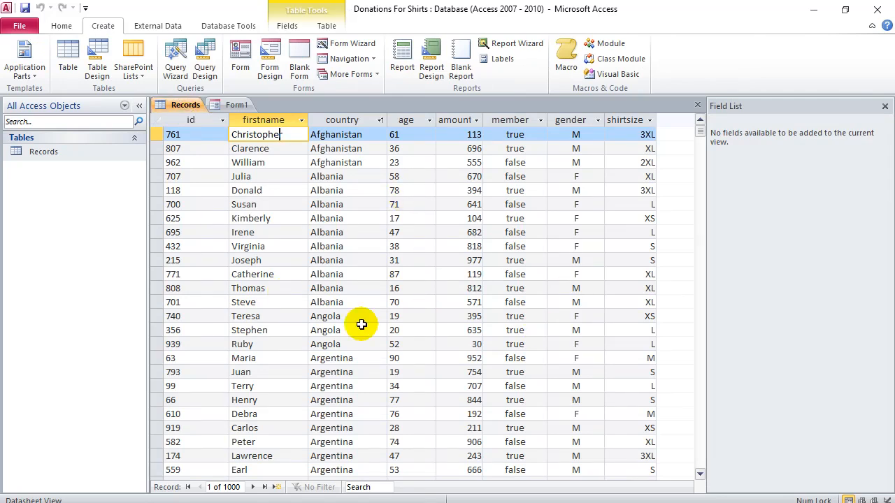
pyautogui.rightClick(190, 106)
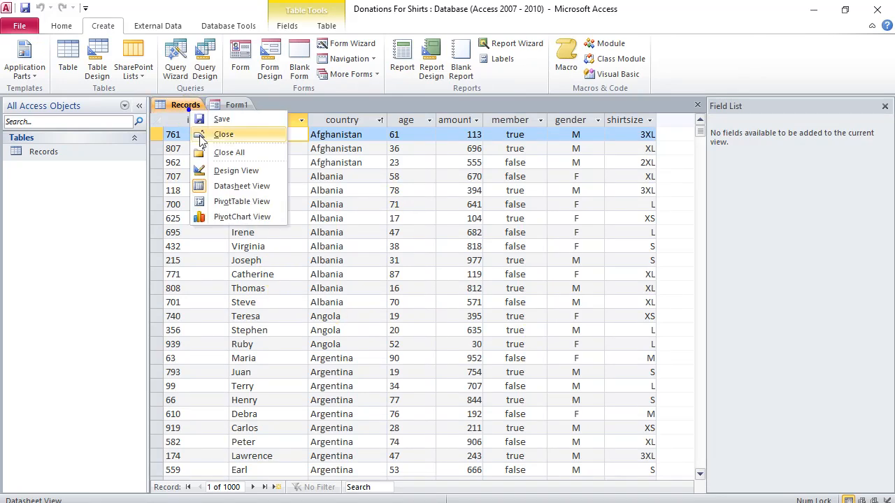
pyautogui.click(220, 170)
pyautogui.click(476, 315)
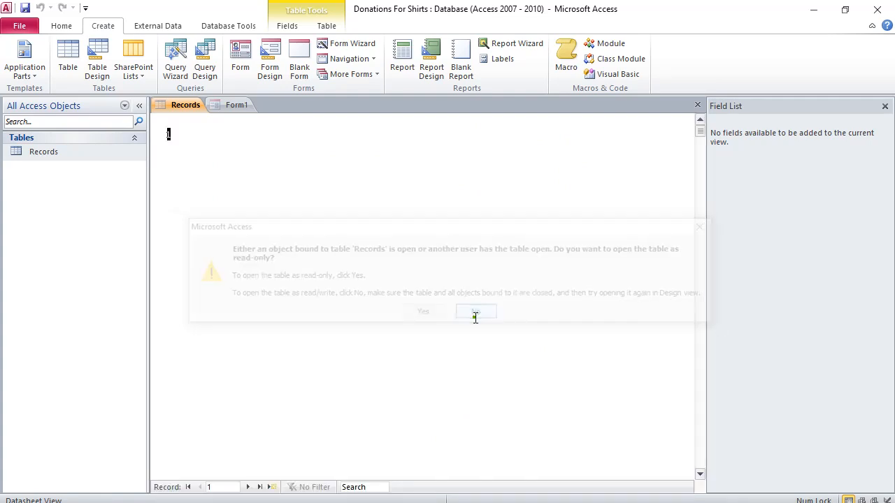
# Browse forward through the records in the form one by one and jump to the last record.
pyautogui.click(237, 108)
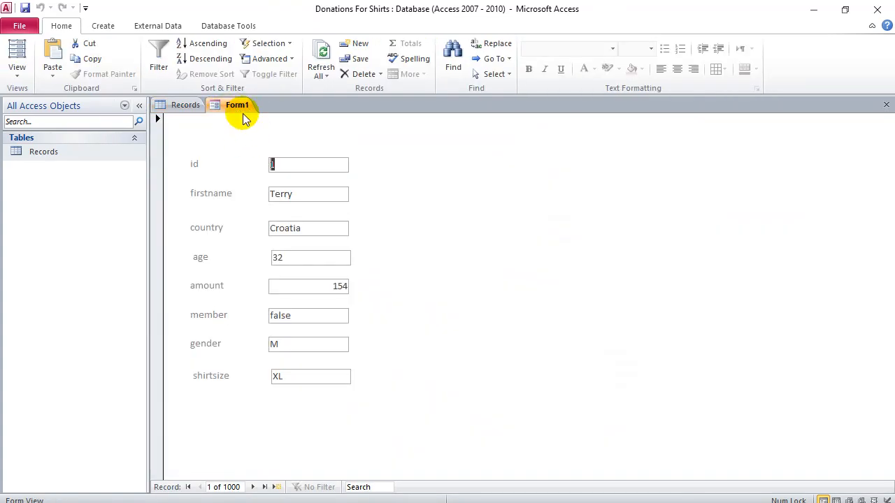
pyautogui.click(253, 488)
pyautogui.click(253, 487)
pyautogui.click(253, 487)
pyautogui.click(253, 488)
pyautogui.click(254, 488)
pyautogui.click(253, 488)
pyautogui.click(254, 489)
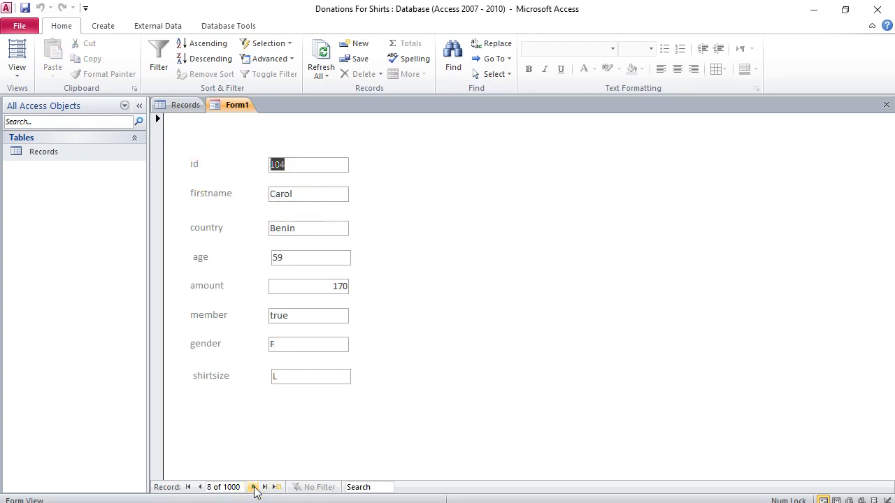
pyautogui.click(254, 488)
pyautogui.click(254, 489)
pyautogui.click(253, 488)
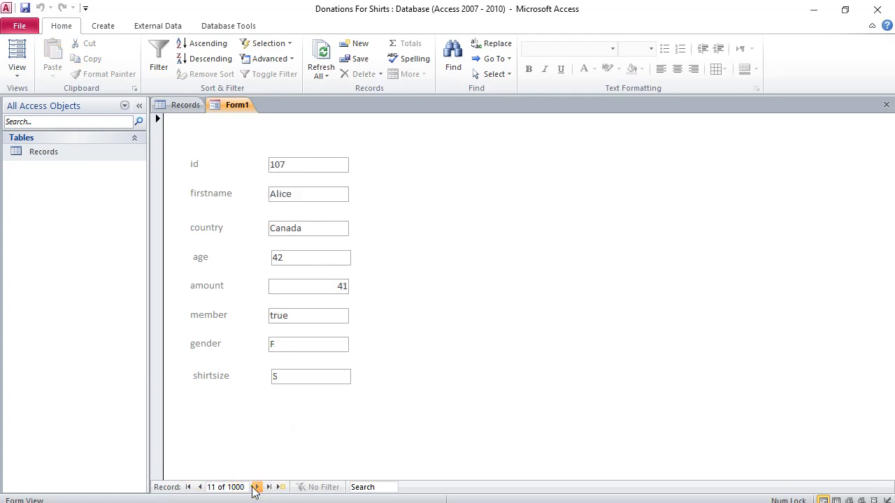
pyautogui.click(254, 488)
pyautogui.click(254, 488)
pyautogui.click(254, 488)
pyautogui.click(253, 488)
pyautogui.click(254, 488)
pyautogui.click(254, 488)
pyautogui.click(254, 488)
pyautogui.click(254, 488)
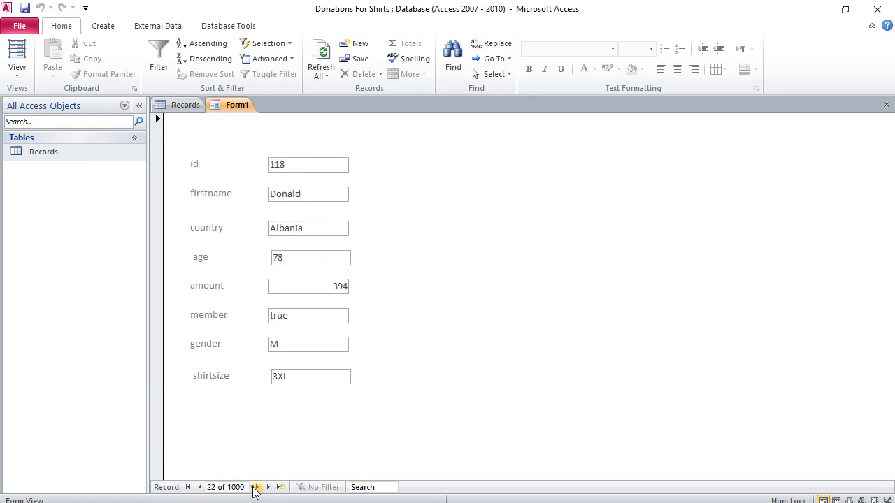
pyautogui.click(254, 489)
pyautogui.click(254, 488)
pyautogui.click(254, 488)
pyautogui.click(254, 488)
pyautogui.click(253, 488)
pyautogui.click(254, 488)
pyautogui.click(255, 488)
pyautogui.click(254, 488)
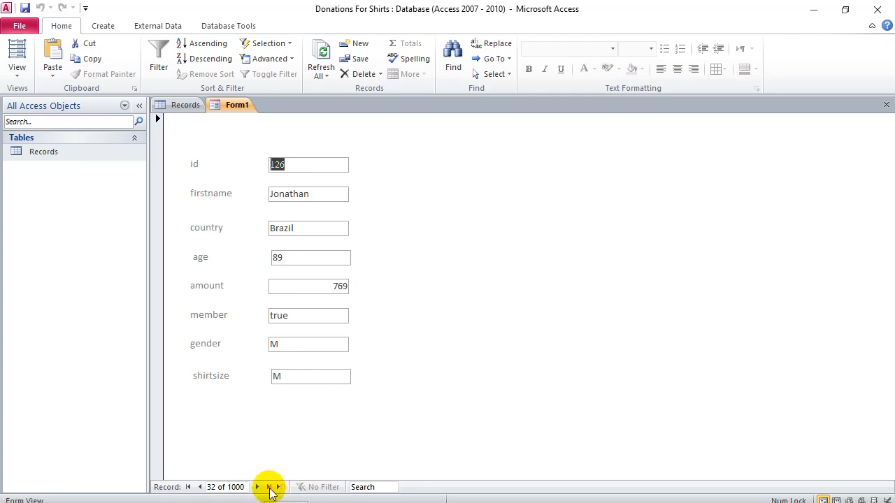
pyautogui.click(270, 488)
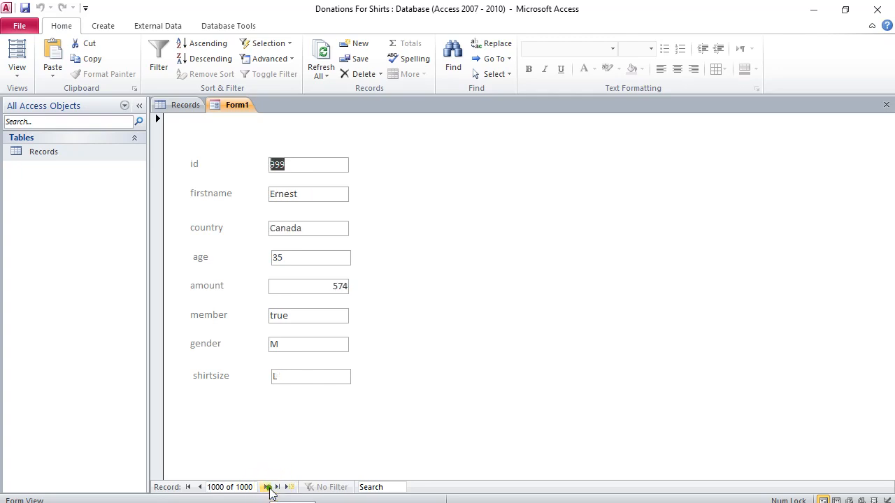
# Re-enter gender M and shirtsize L in the last record and advance to a blank new record.
pyautogui.click(292, 376)
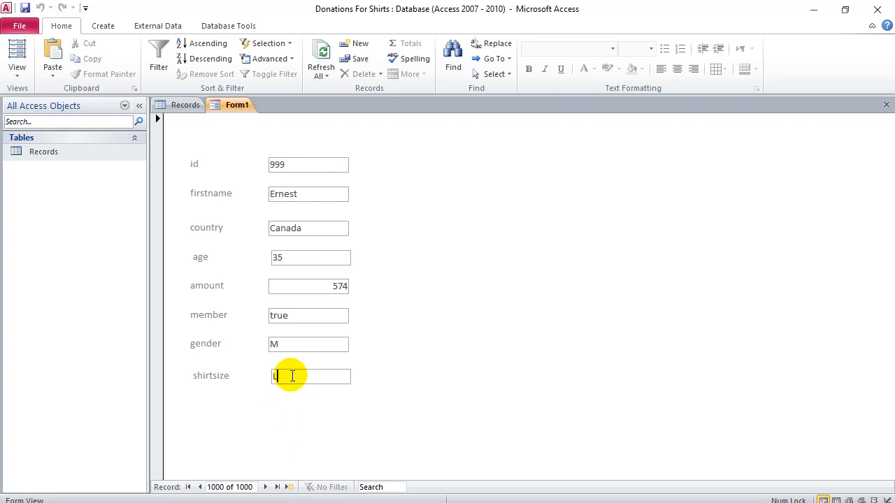
pyautogui.hotkey('shift', 'Tab')
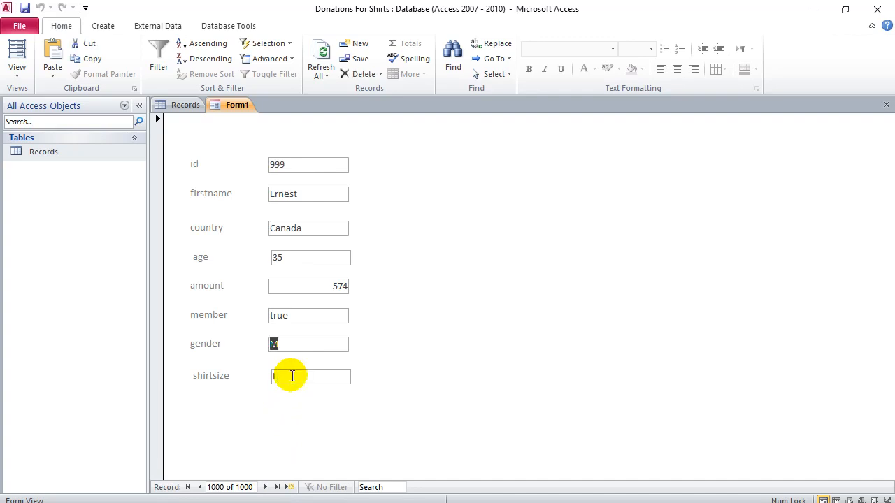
pyautogui.write('M')
pyautogui.press('Tab')
pyautogui.write('L')
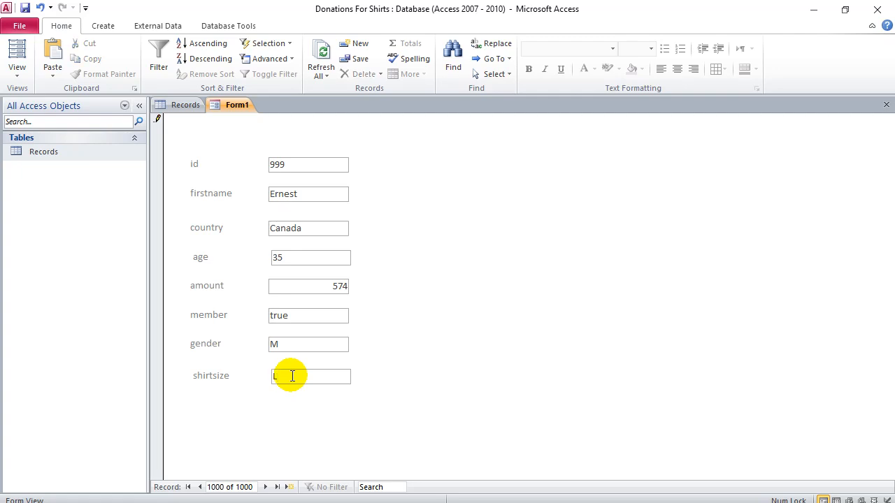
pyautogui.press('Tab')
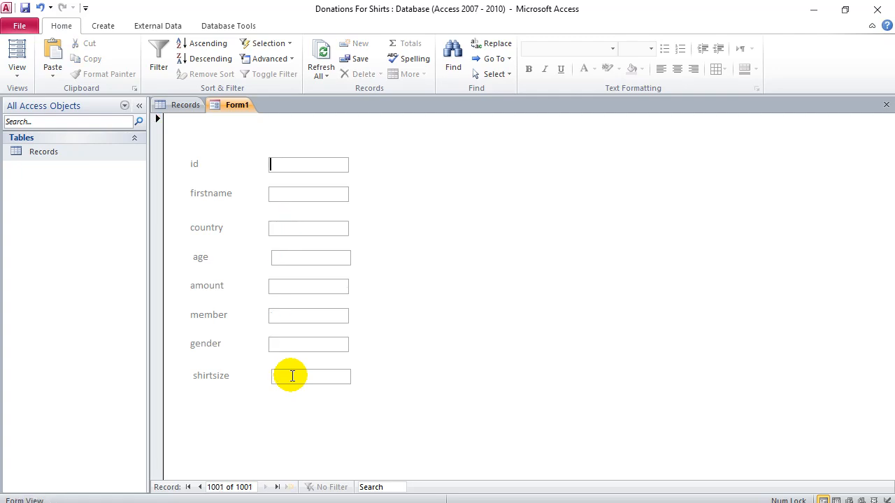
# Add a record with an id, a first name, country Canada, age 15, amount 2323, member true, gender M and shirtsize S.
pyautogui.write('3333Bob')
pyautogui.press('Tab')
pyautogui.write('Canada')
pyautogui.press('Tab')
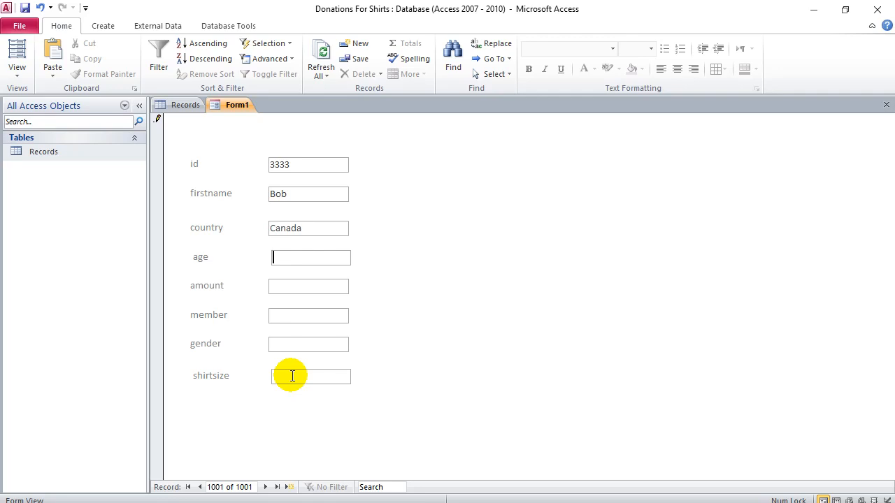
pyautogui.write('15')
pyautogui.write('2323')
pyautogui.write('true')
pyautogui.write('M')
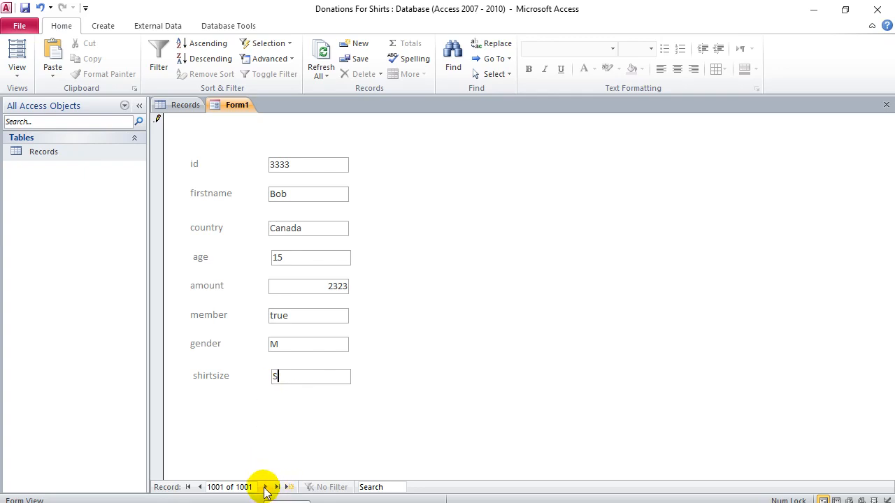
pyautogui.click(264, 488)
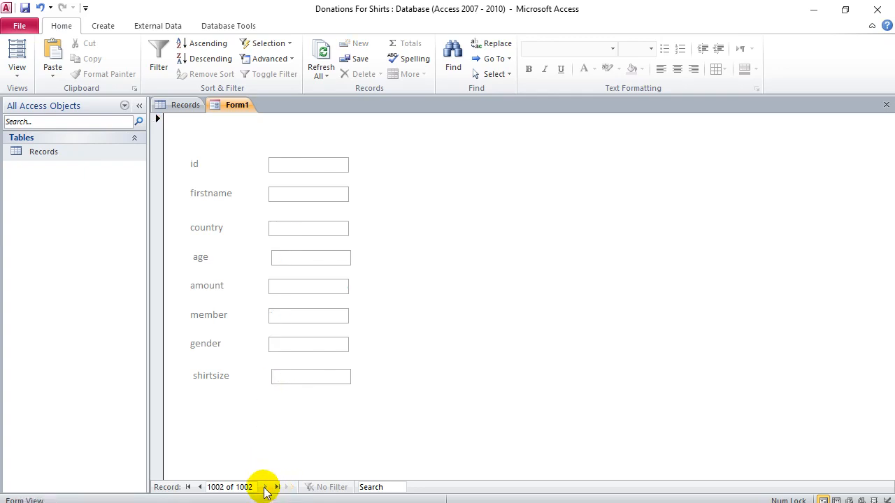
# Review the newly added record and the ones before it in the form, and look for it in the Records table.
pyautogui.click(201, 490)
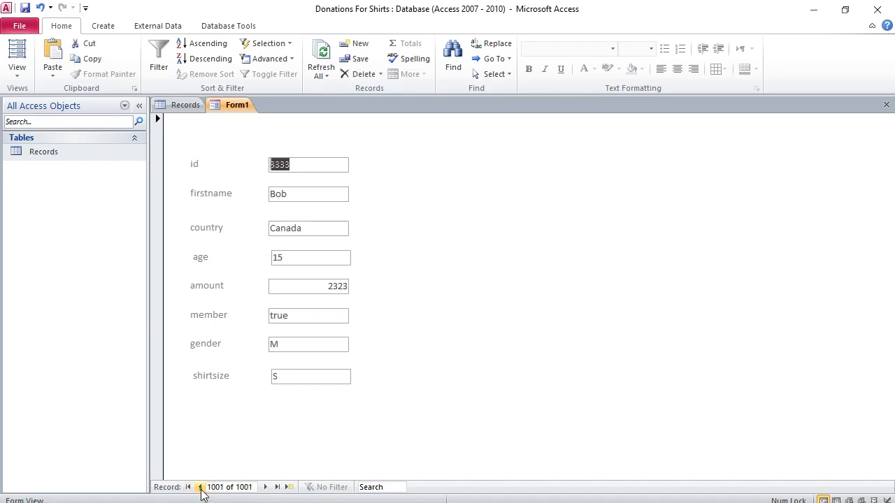
pyautogui.click(201, 490)
pyautogui.click(201, 489)
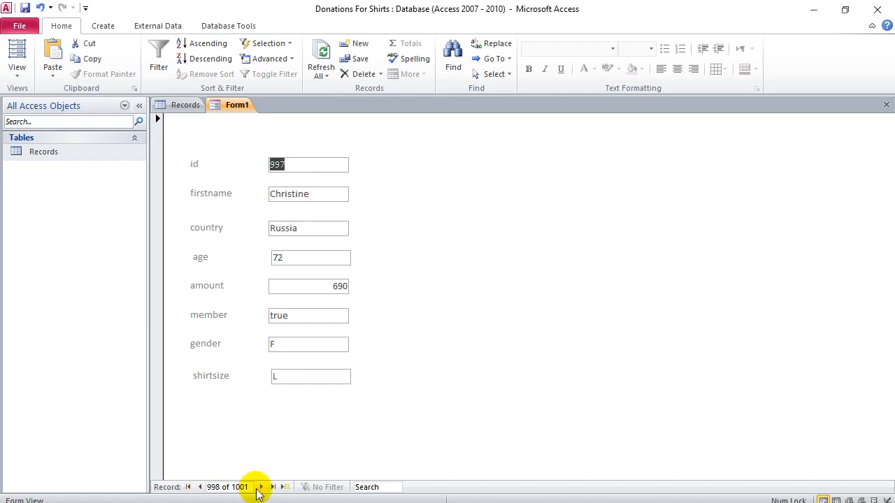
pyautogui.click(265, 488)
pyautogui.click(265, 488)
pyautogui.click(185, 107)
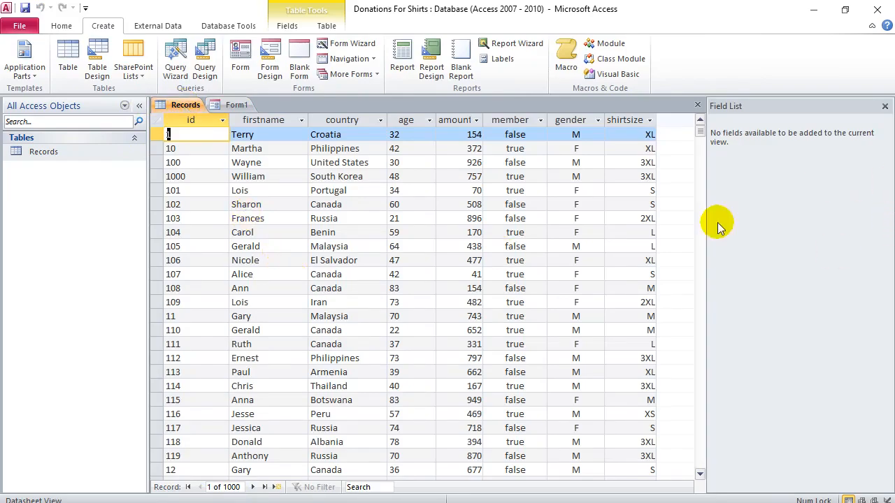
pyautogui.moveTo(700, 130); pyautogui.dragTo(703, 112)
pyautogui.click(241, 134)
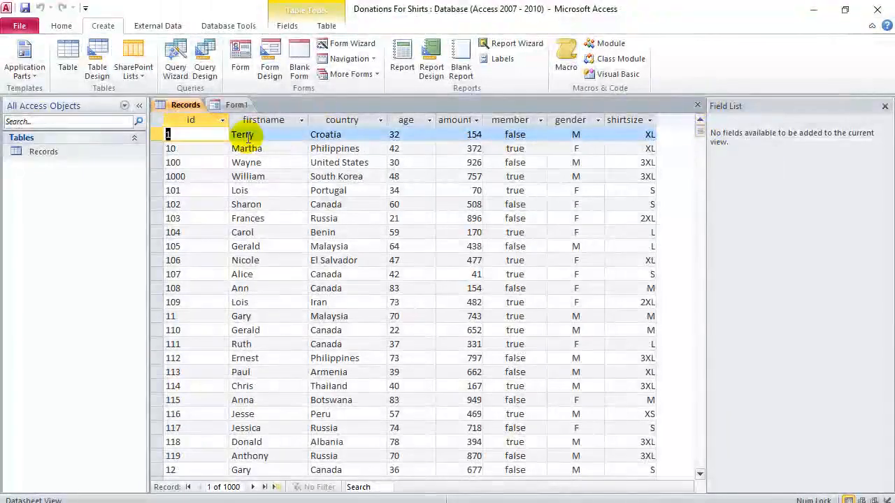
# Save the new records form under the name RecordsForm.
pyautogui.click(238, 105)
pyautogui.rightClick(236, 105)
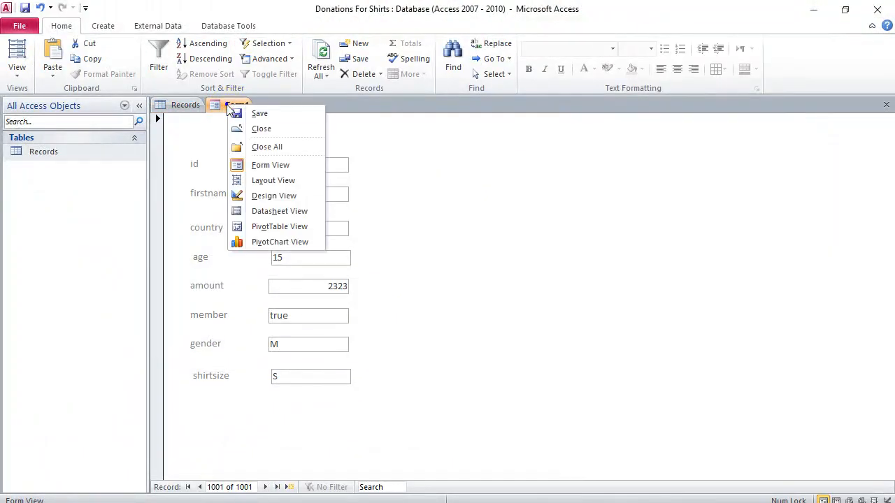
pyautogui.click(259, 115)
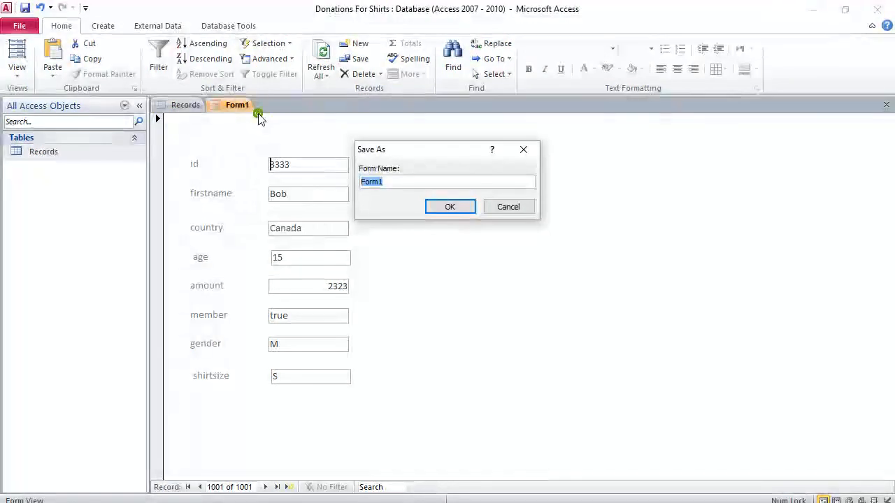
pyautogui.click(378, 183)
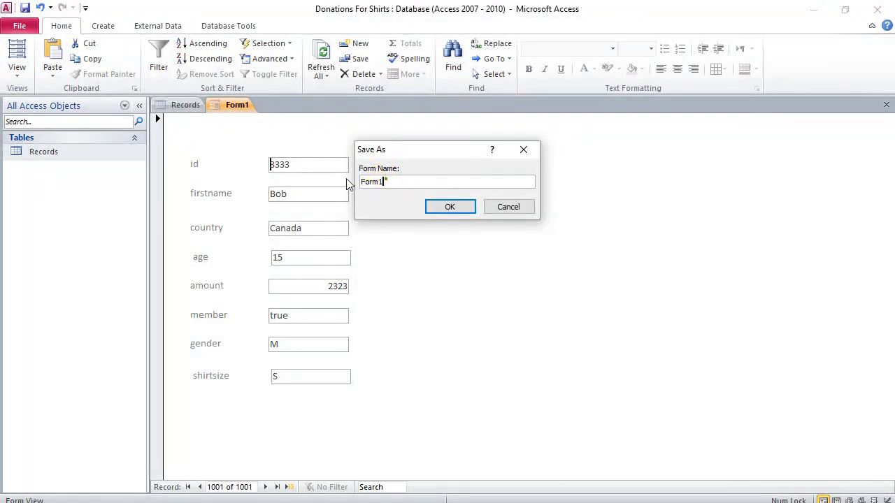
pyautogui.press('BackSpace')
pyautogui.press('BackSpace')
pyautogui.press('BackSpace')
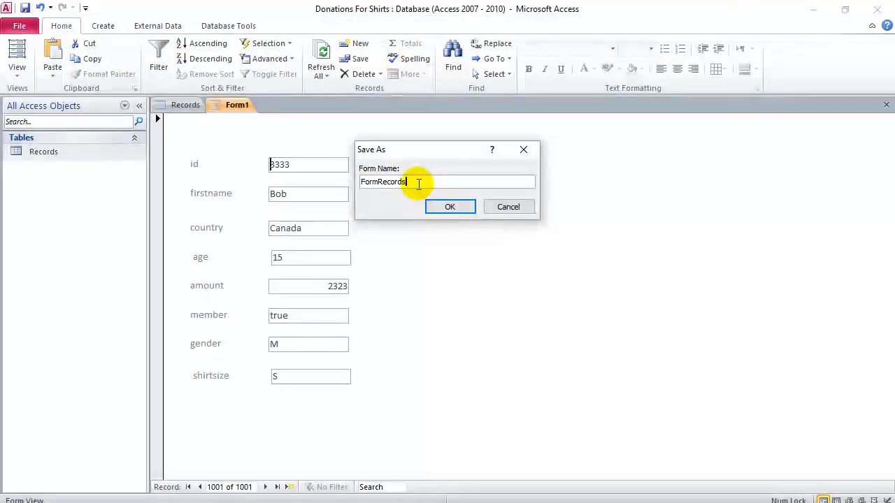
pyautogui.press('BackSpace')
pyautogui.press('BackSpace')
pyautogui.press('BackSpace')
pyautogui.press('BackSpace')
pyautogui.press('BackSpace')
pyautogui.press('BackSpace')
pyautogui.press('BackSpace')
pyautogui.press('BackSpace')
pyautogui.press('BackSpace')
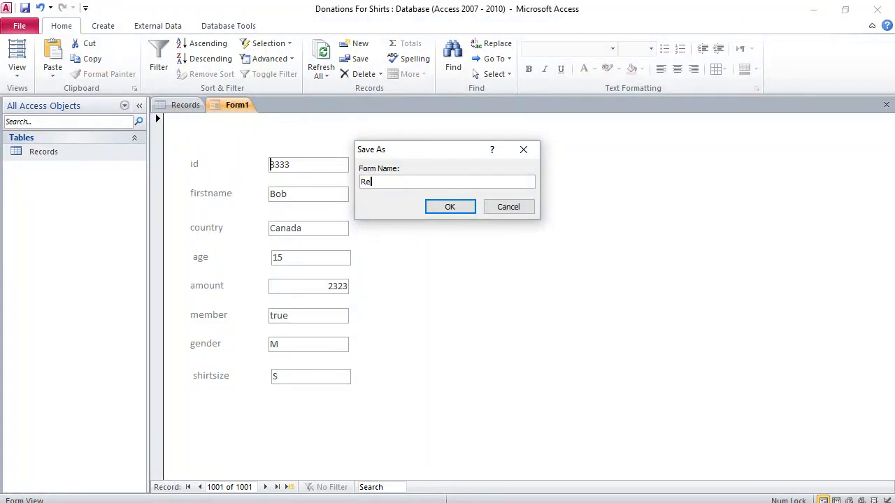
pyautogui.write('R')
pyautogui.click(449, 207)
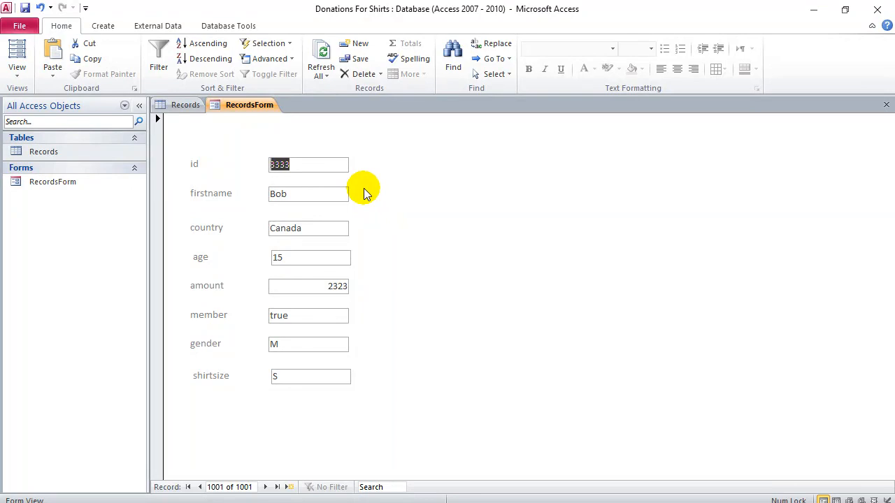
# Browse backward one by one from the last record in the form to record 992 and select its age value.
pyautogui.click(201, 487)
pyautogui.click(200, 487)
pyautogui.click(200, 487)
pyautogui.click(200, 488)
pyautogui.click(201, 487)
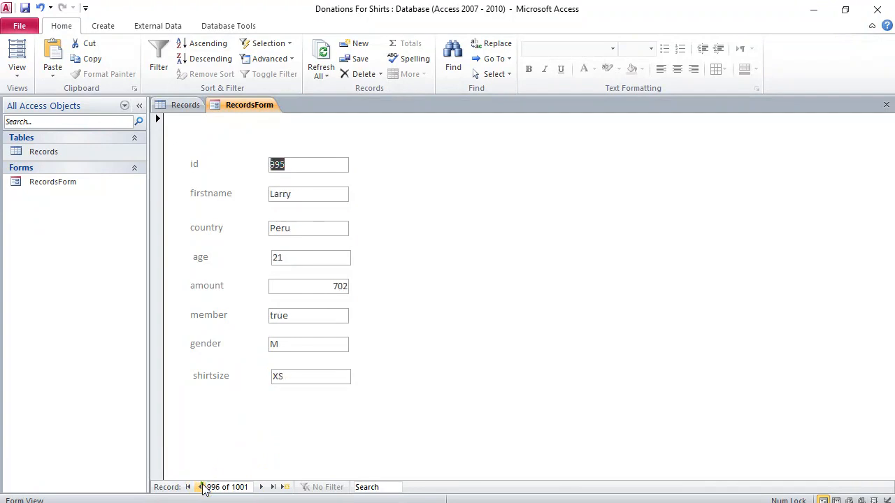
pyautogui.click(201, 487)
pyautogui.click(201, 488)
pyautogui.click(201, 487)
pyautogui.click(201, 487)
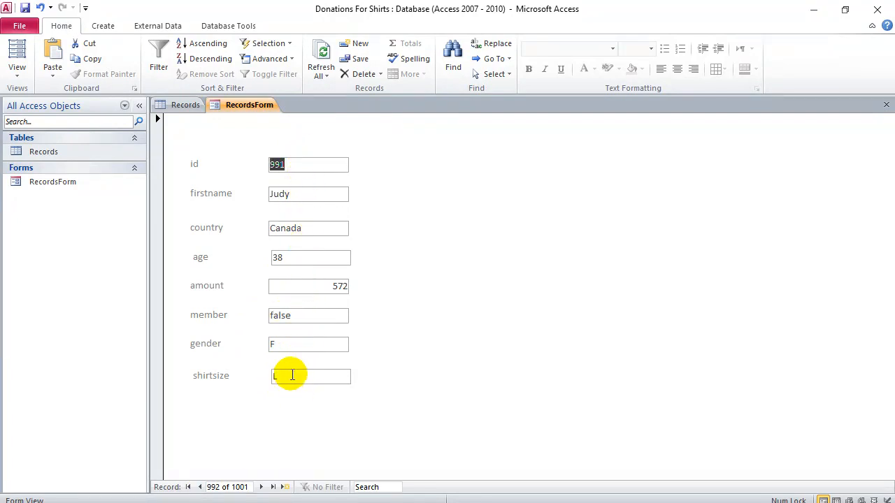
pyautogui.doubleClick(278, 258)
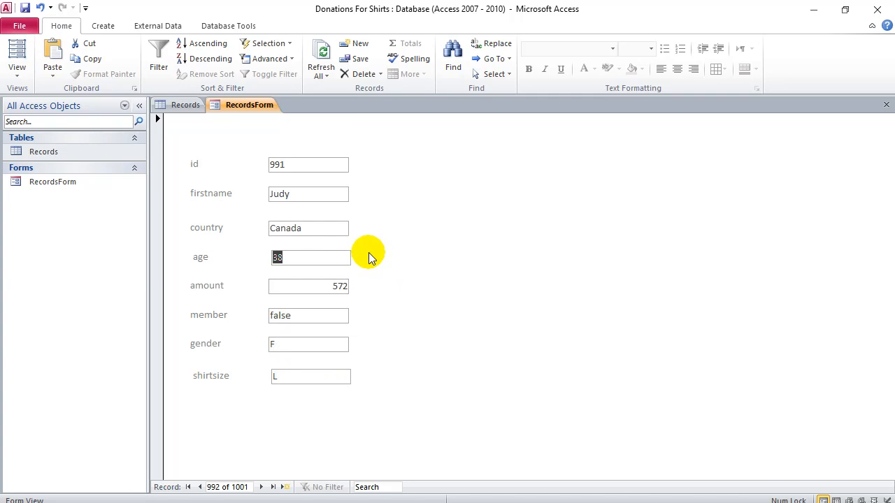
# Save RecordsForm again and locate it among the database's saved forms.
pyautogui.rightClick(244, 105)
pyautogui.click(273, 115)
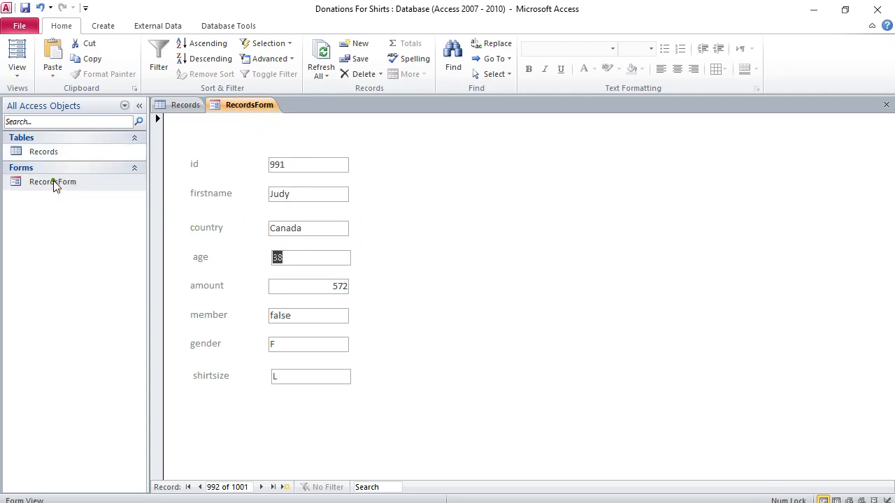
pyautogui.click(16, 183)
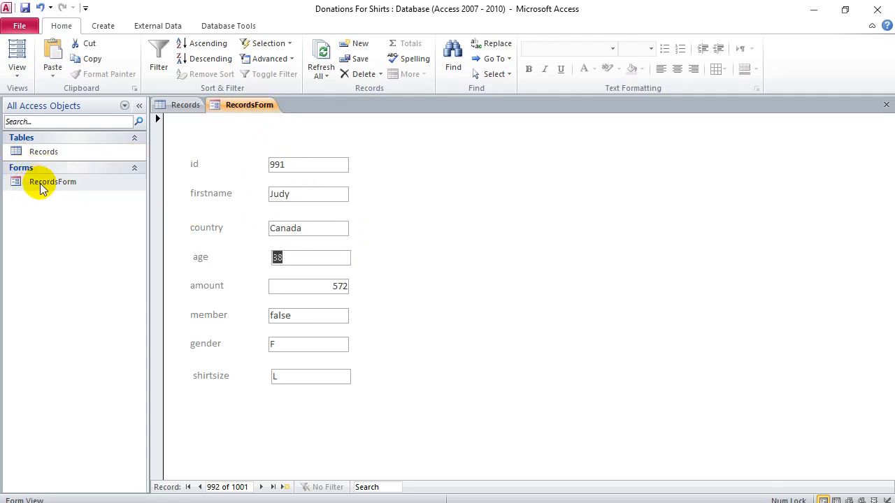